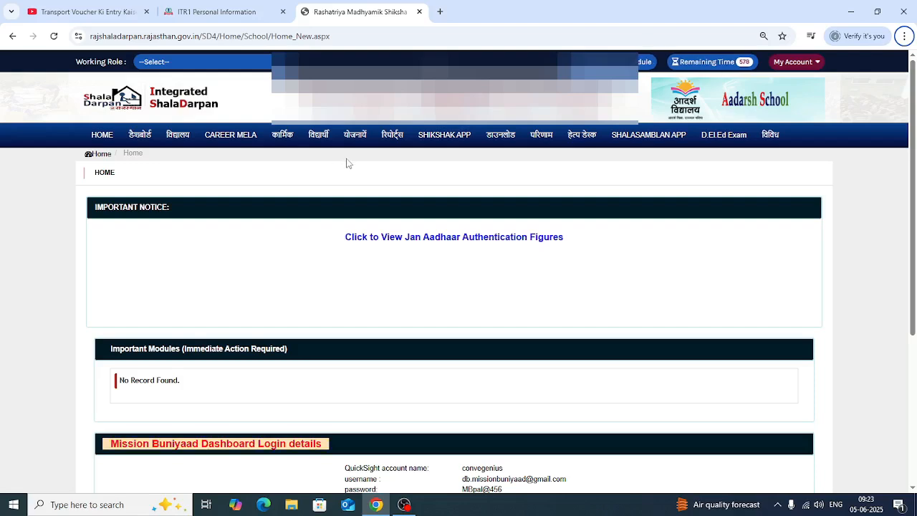
# Open the teacher result (अध्यापक परिणाम) page from the staff results and display its subject-wise entry form
pyautogui.click(547, 140)
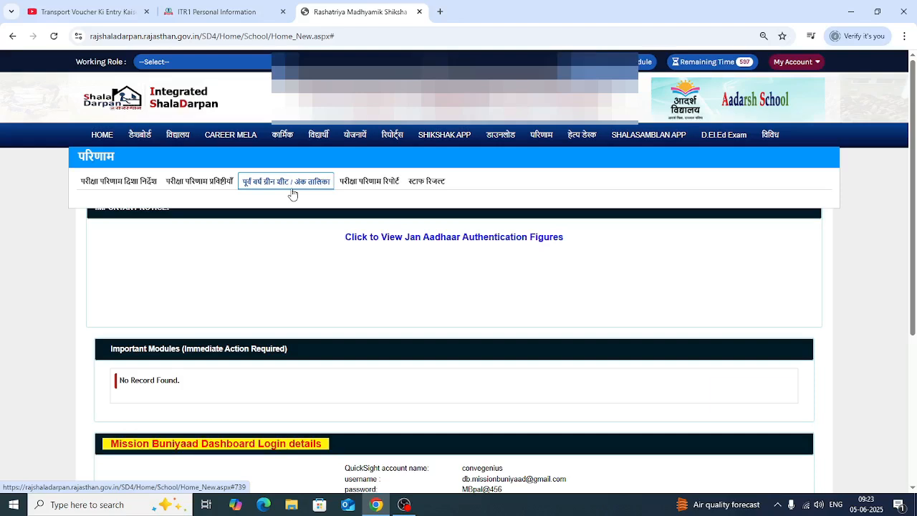
pyautogui.click(422, 185)
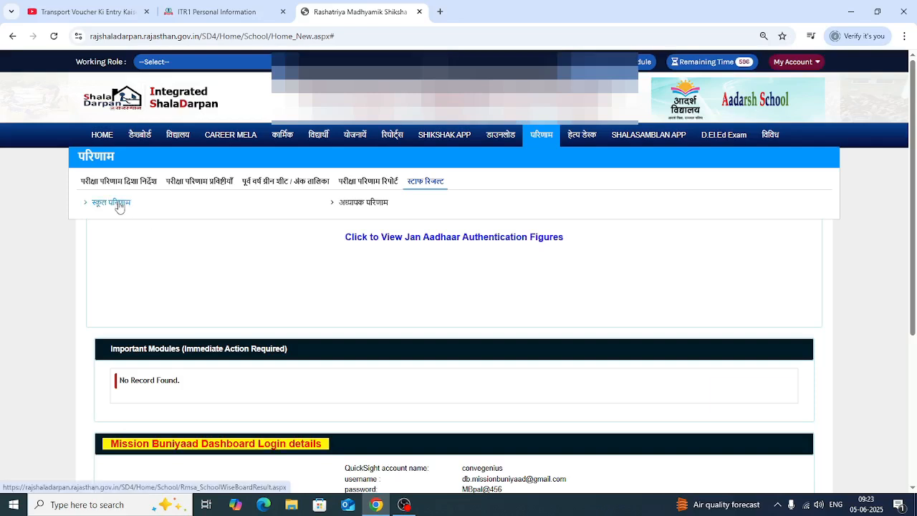
pyautogui.click(367, 204)
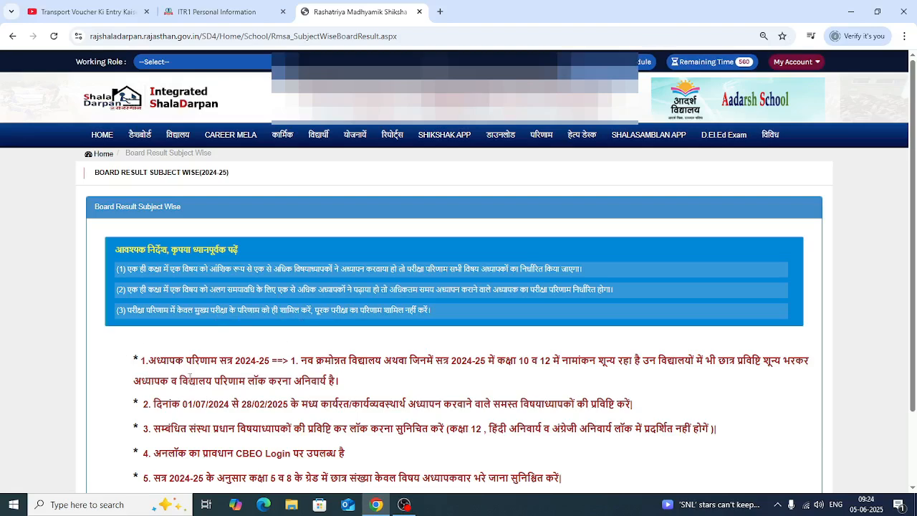
pyautogui.scroll(-2, 242, 376)
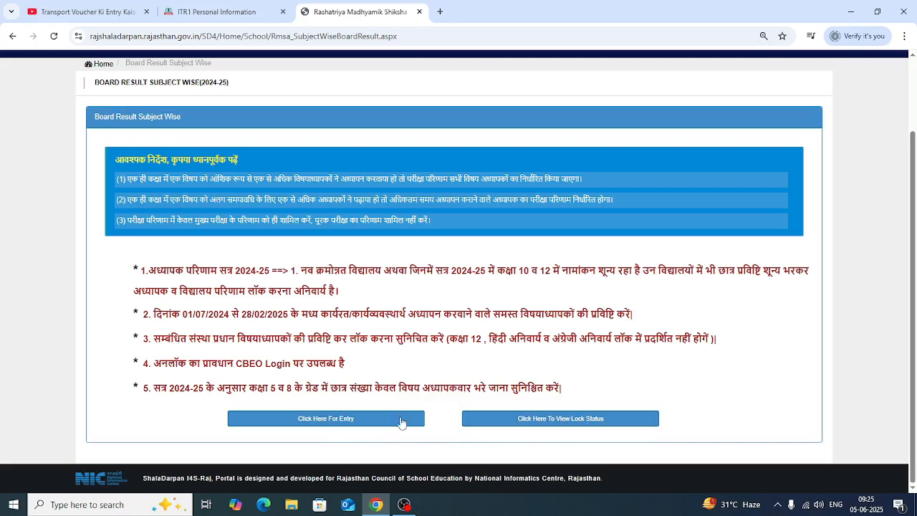
pyautogui.click(324, 420)
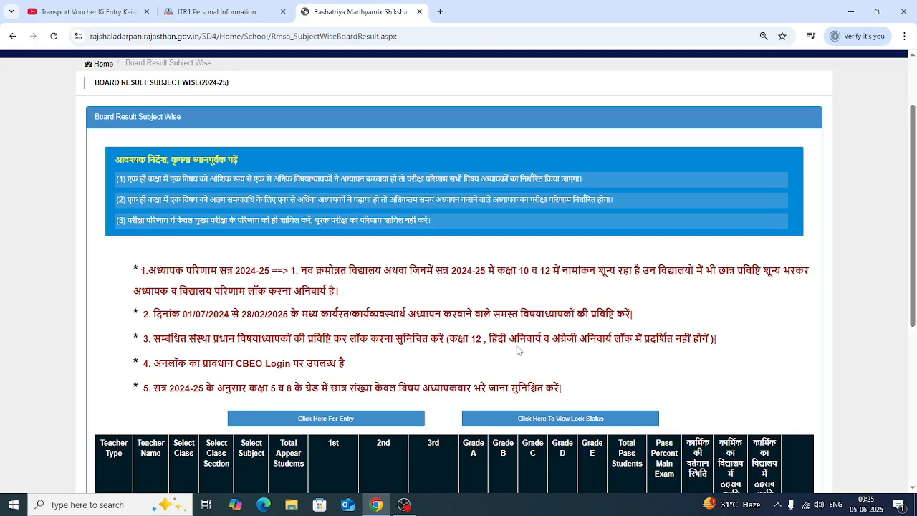
pyautogui.scroll(-4, 519, 350)
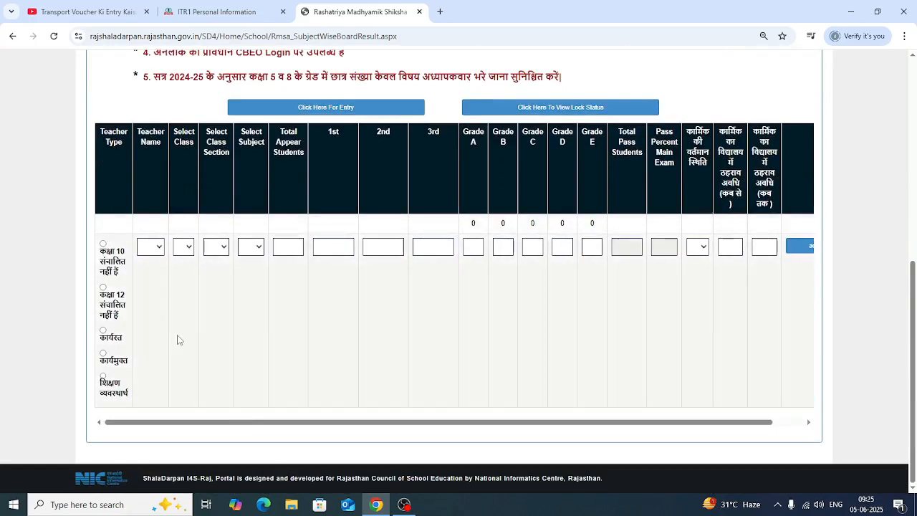
# Fill in the entry row with teacher type कार्यरत, the teacher's name, class 8, section A and subject Mathematics
pyautogui.click(103, 331)
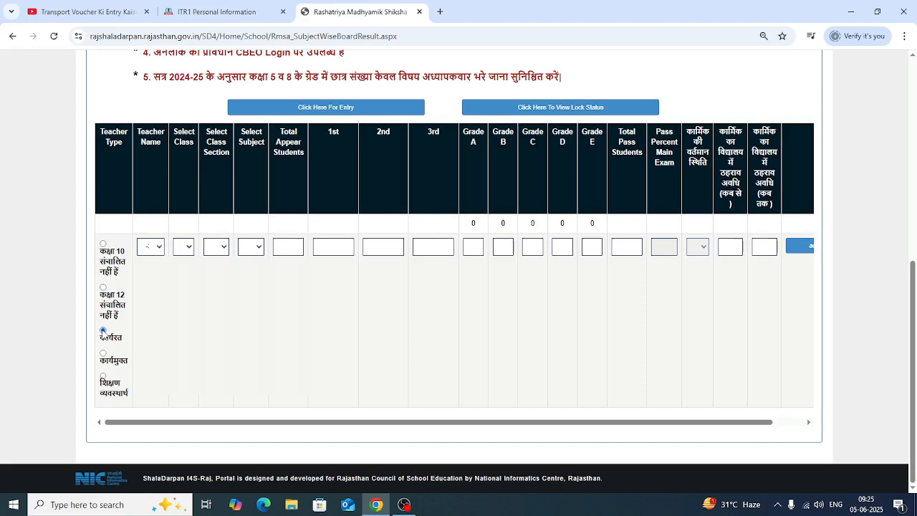
pyautogui.click(159, 247)
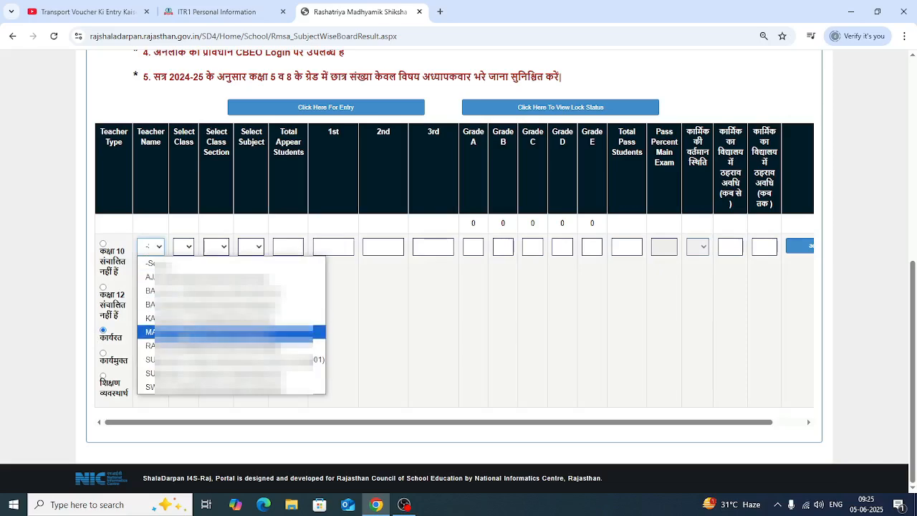
pyautogui.click(172, 318)
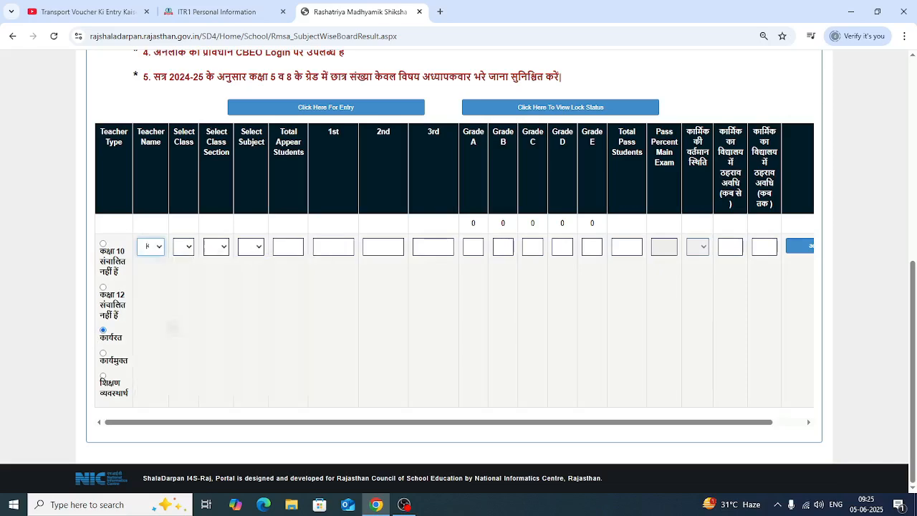
pyautogui.click(184, 247)
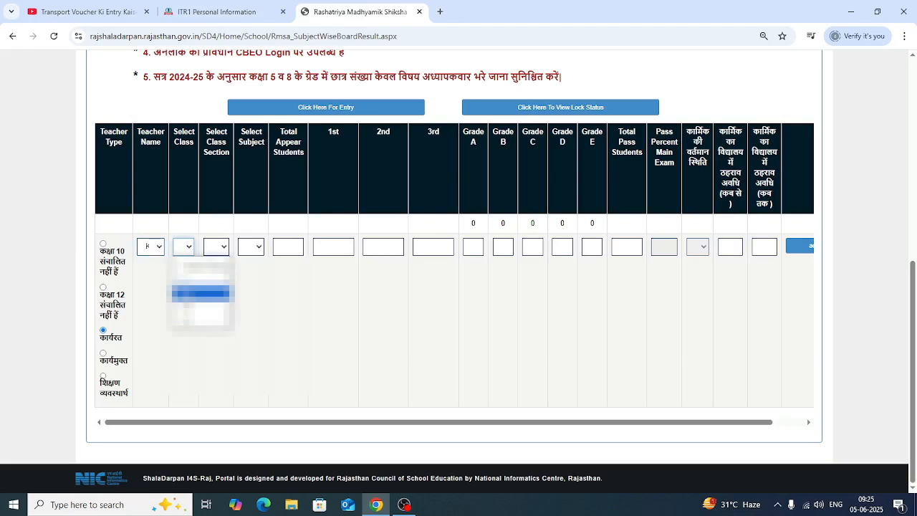
pyautogui.click(200, 292)
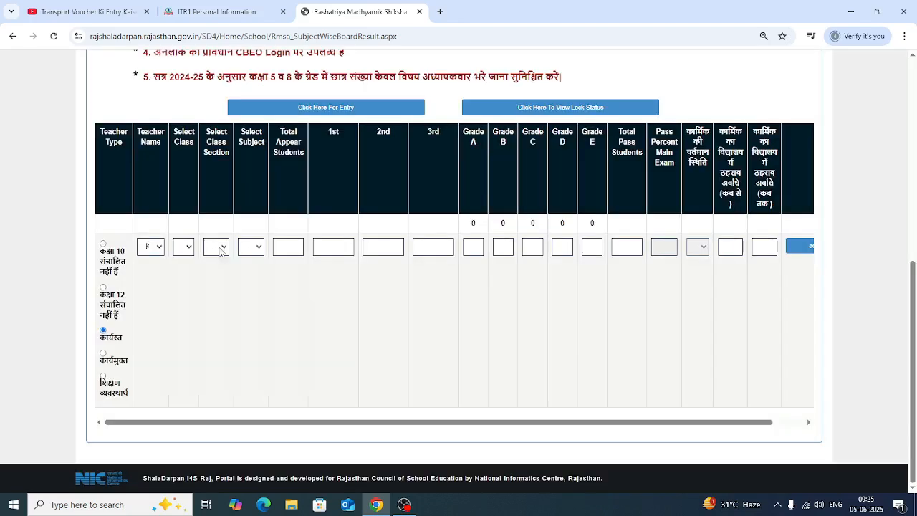
pyautogui.click(220, 247)
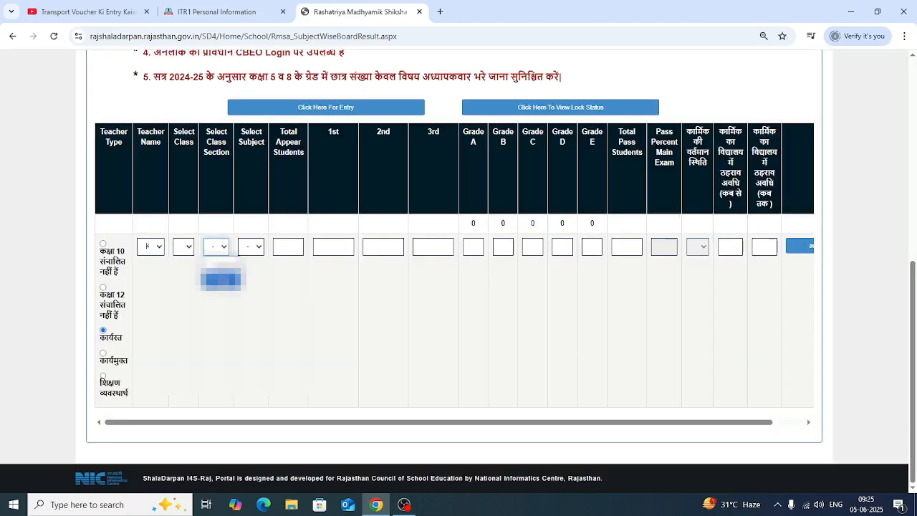
pyautogui.click(224, 277)
pyautogui.click(258, 247)
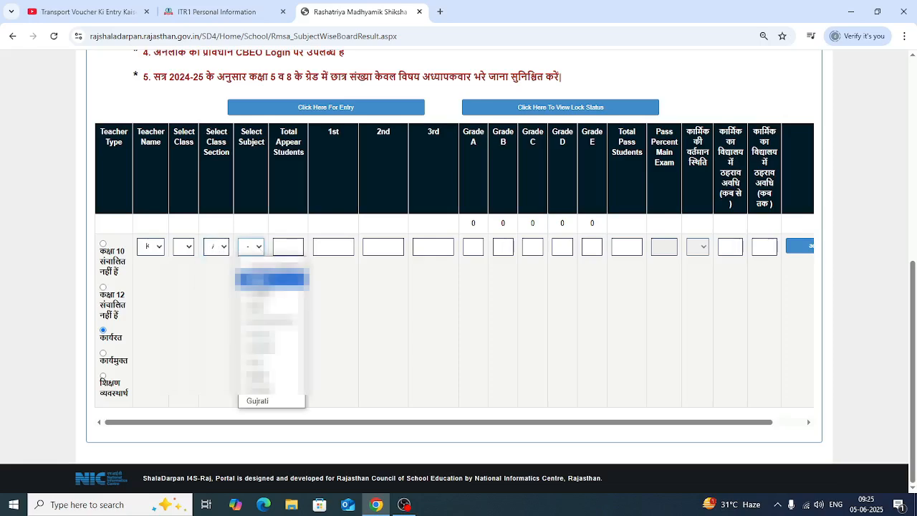
pyautogui.click(272, 279)
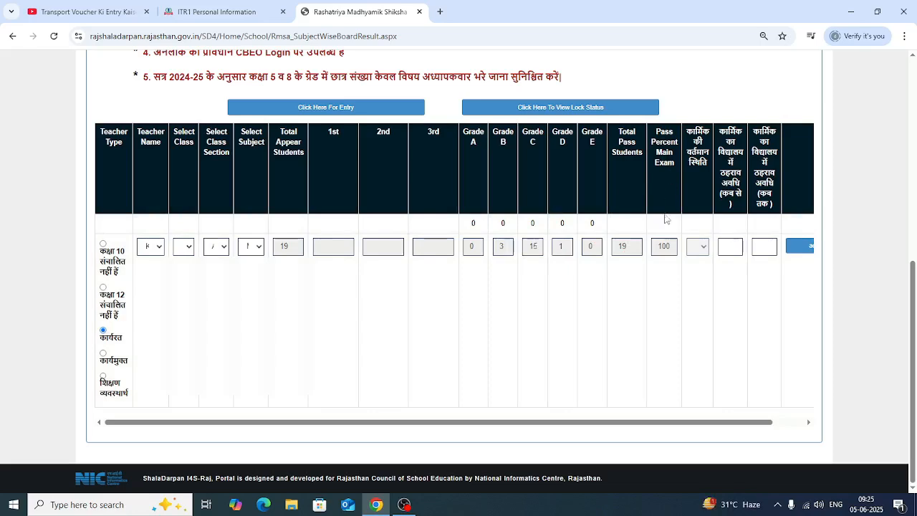
# Set the teacher's tenure at the school from 01/07/2024 to 28/02/2025 and add the result entry
pyautogui.moveTo(692, 423); pyautogui.dragTo(723, 423)
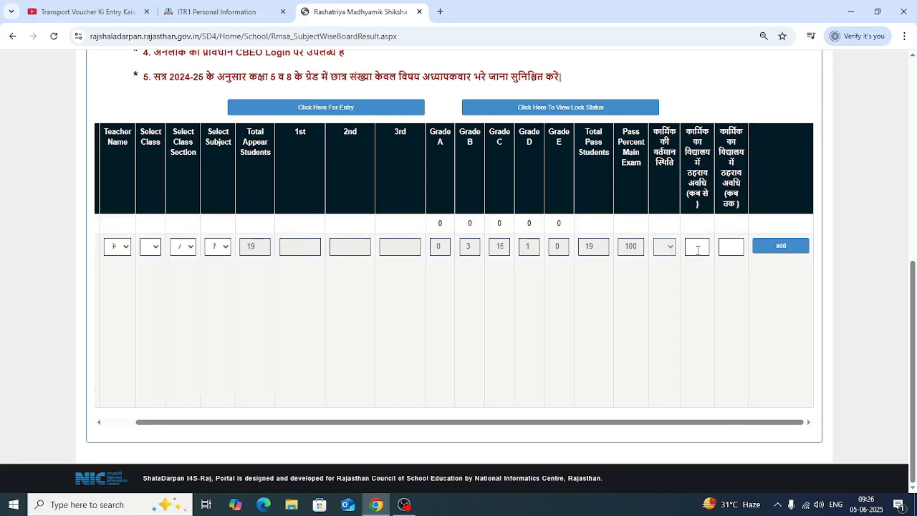
pyautogui.click(697, 250)
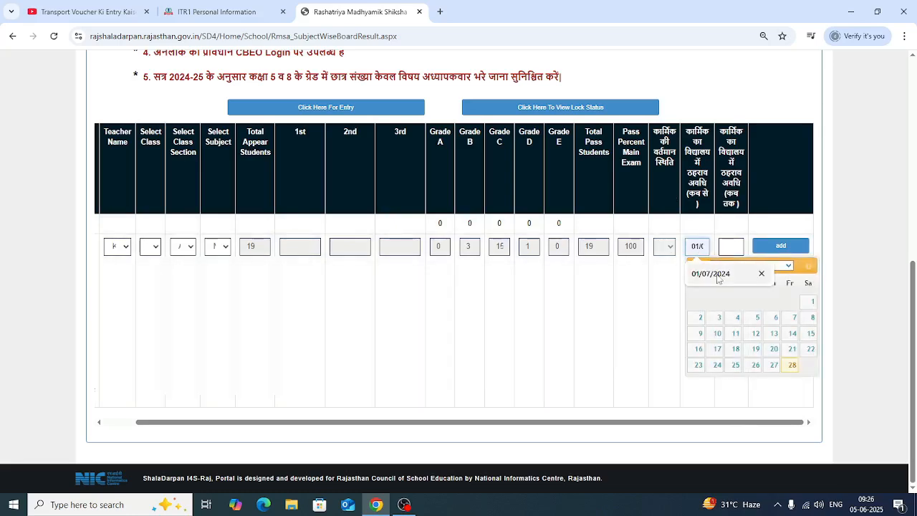
pyautogui.click(717, 276)
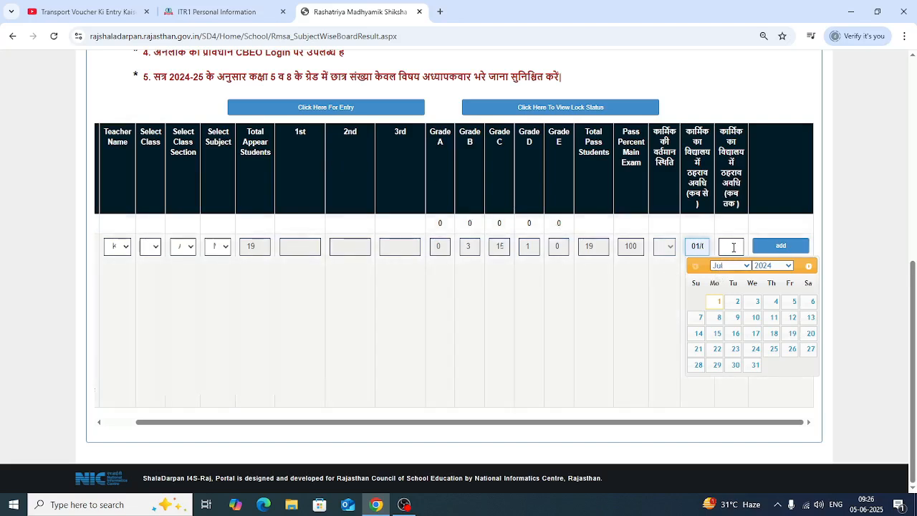
pyautogui.click(733, 247)
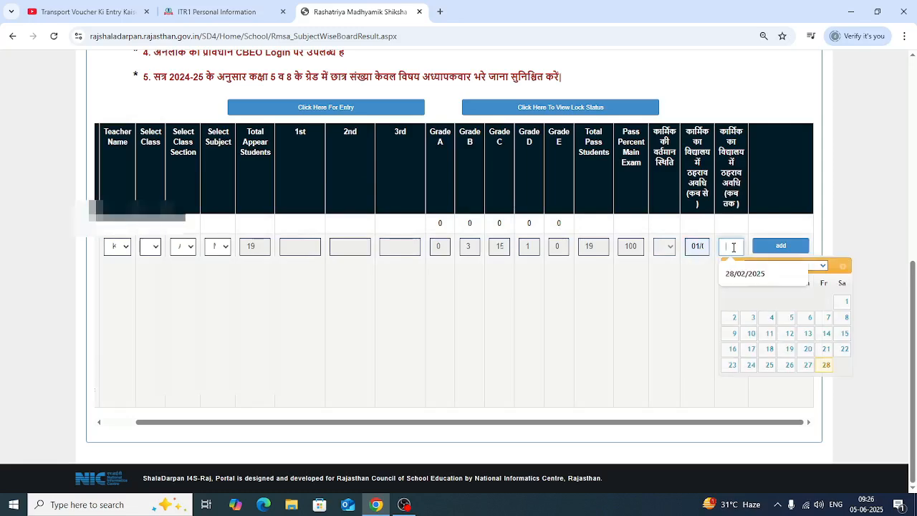
pyautogui.click(741, 275)
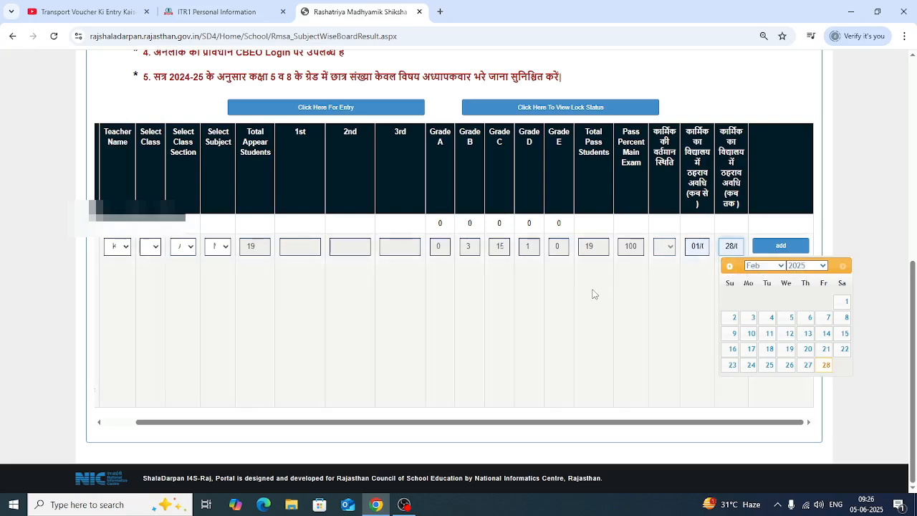
pyautogui.click(783, 248)
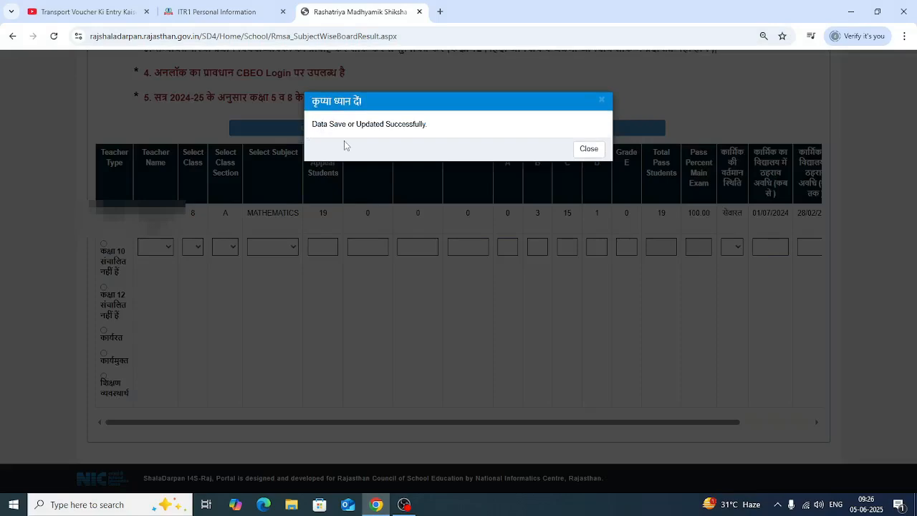
pyautogui.click(588, 148)
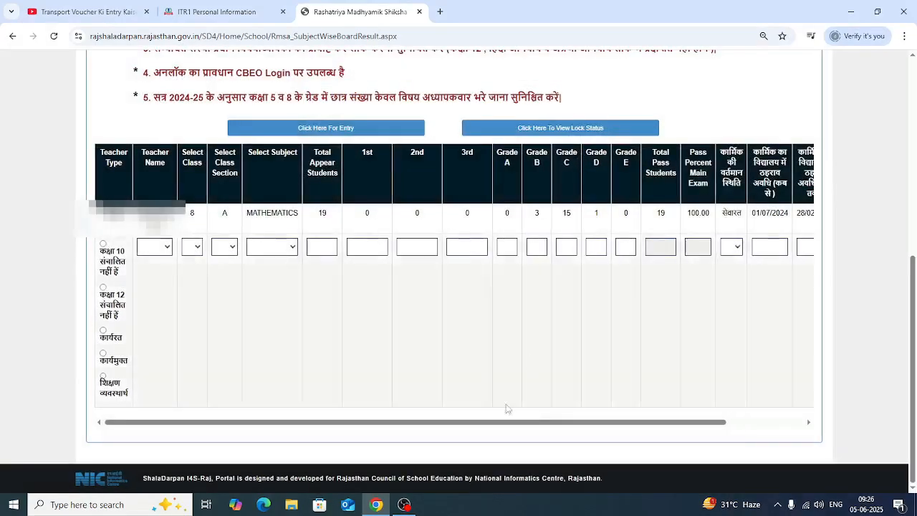
# Examine the saved Mathematics row across all its columns, including its edit and delete options
pyautogui.moveTo(423, 423); pyautogui.dragTo(559, 428)
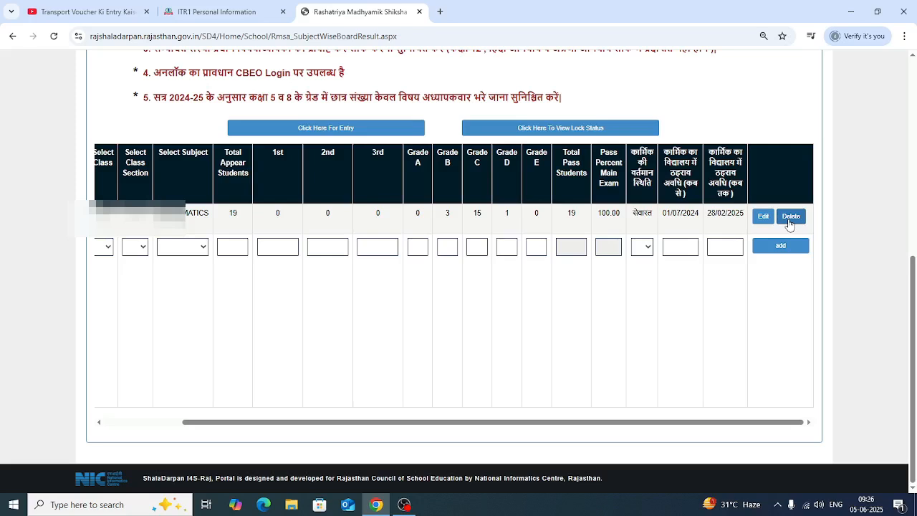
pyautogui.moveTo(601, 421); pyautogui.dragTo(71, 328)
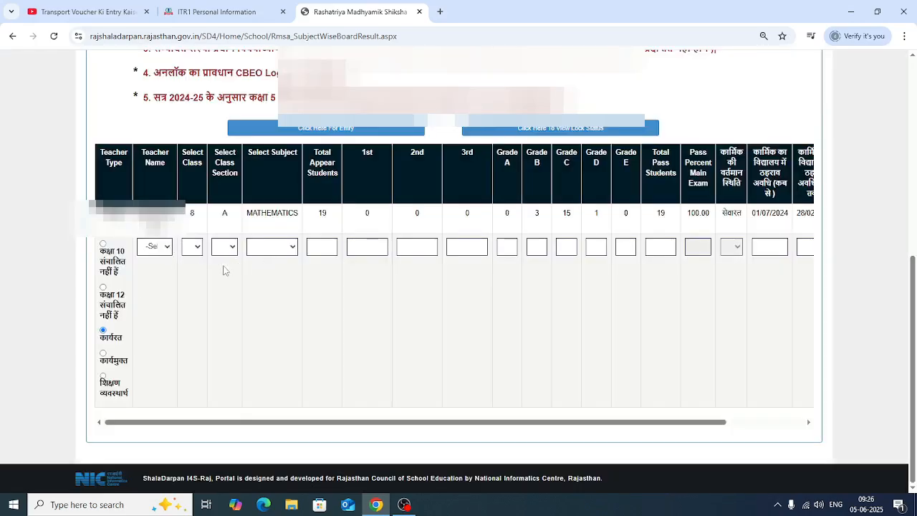
pyautogui.scroll(1, 316, 274)
pyautogui.scroll(5, 316, 274)
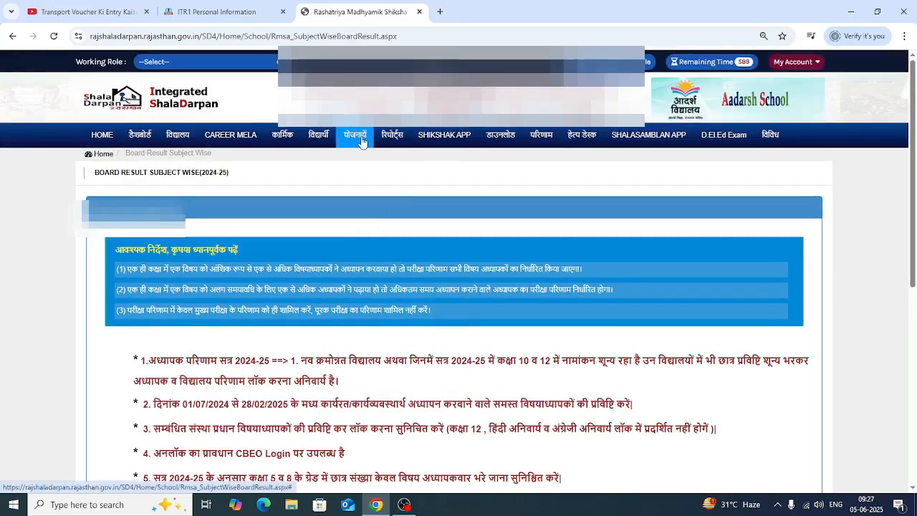
# Reopen the teacher result (अध्यापक परिणाम) page and view the classes offered in its lock status section
pyautogui.click(553, 138)
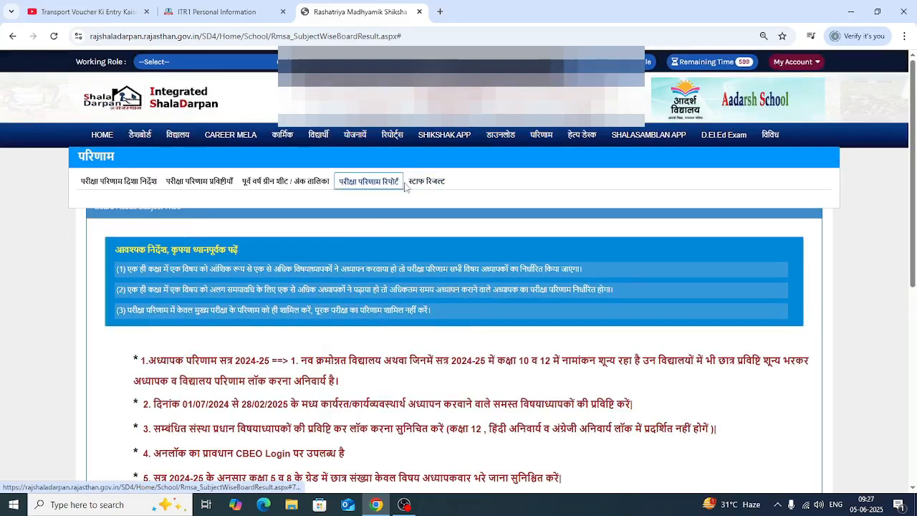
pyautogui.click(417, 183)
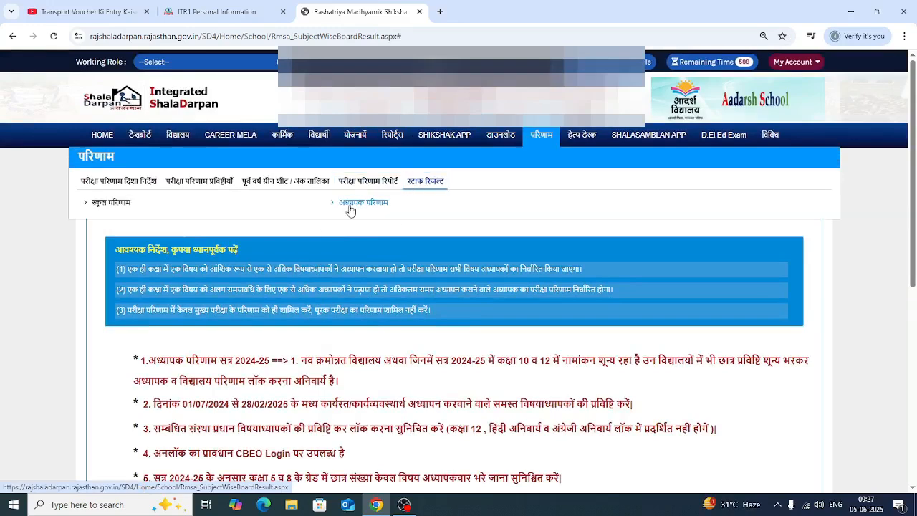
pyautogui.click(356, 206)
pyautogui.scroll(-2, 517, 341)
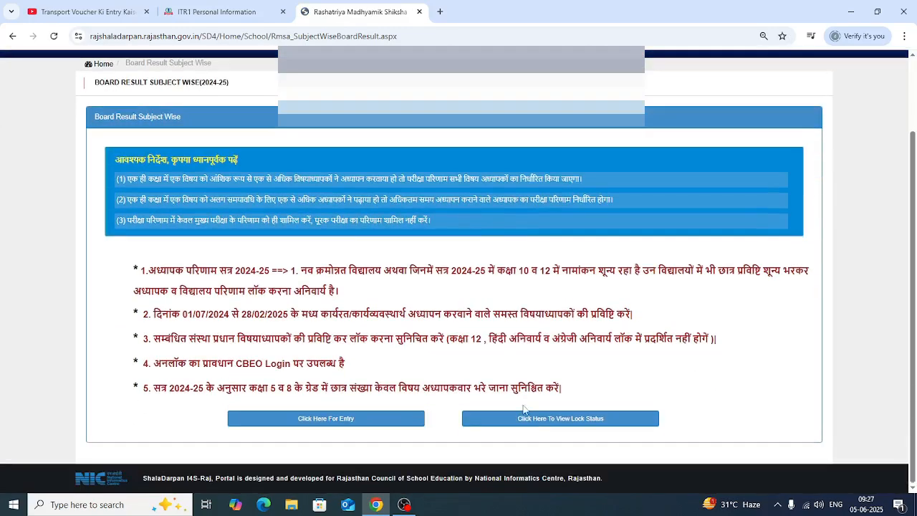
pyautogui.click(570, 421)
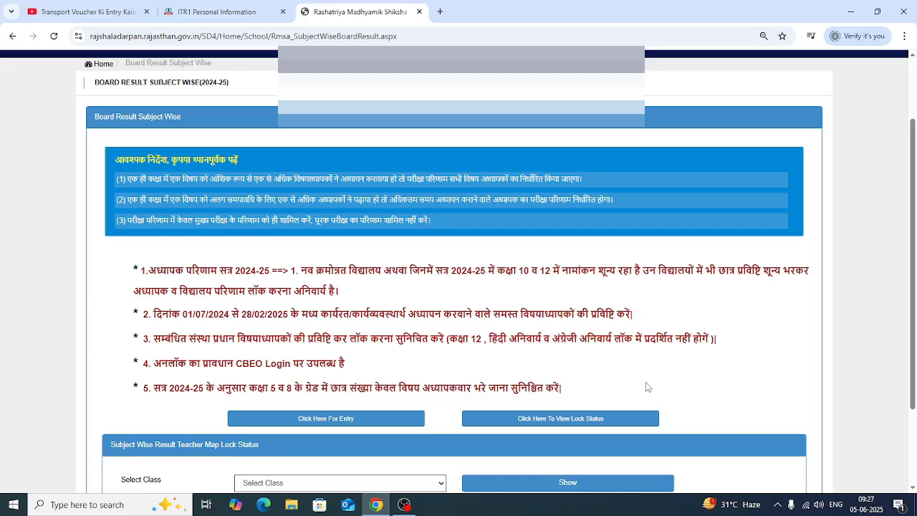
pyautogui.scroll(-2, 646, 386)
pyautogui.click(321, 372)
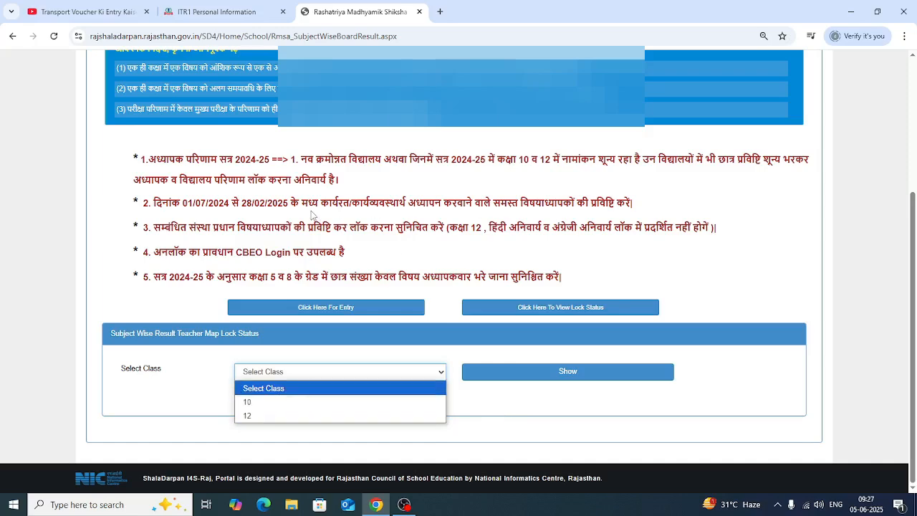
# Open the school result (स्कूल परिणाम) page from the staff results
pyautogui.scroll(2, 313, 216)
pyautogui.scroll(3, 310, 209)
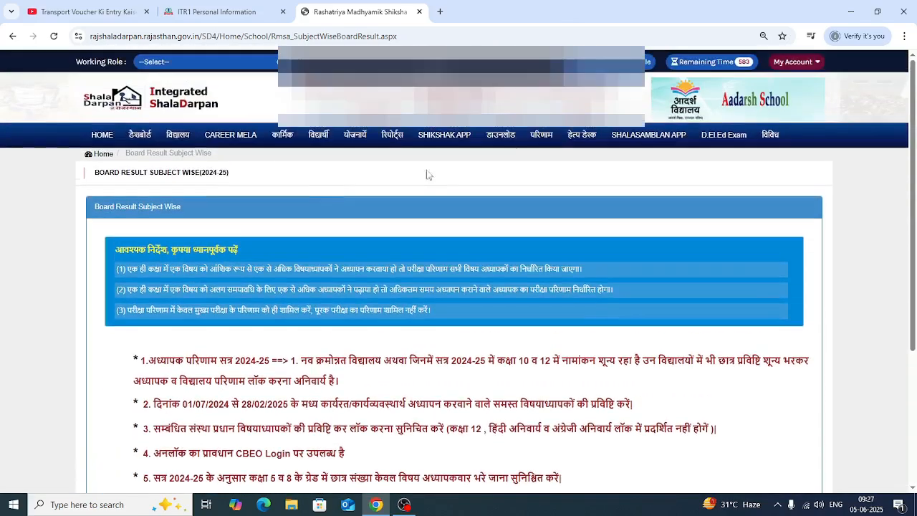
pyautogui.click(540, 136)
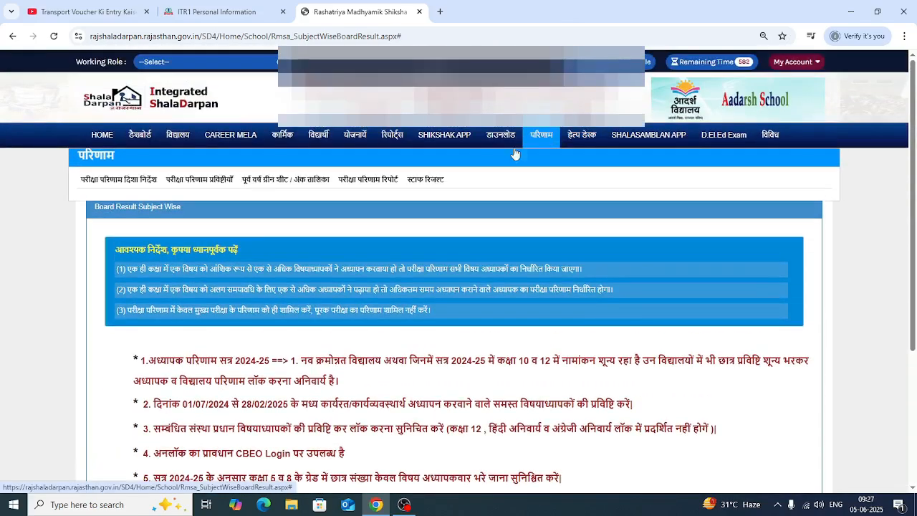
pyautogui.click(438, 189)
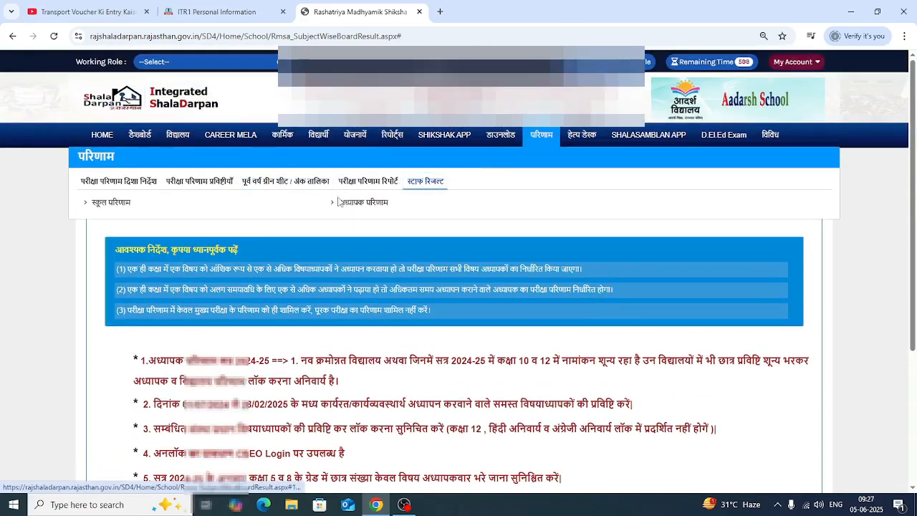
pyautogui.click(102, 207)
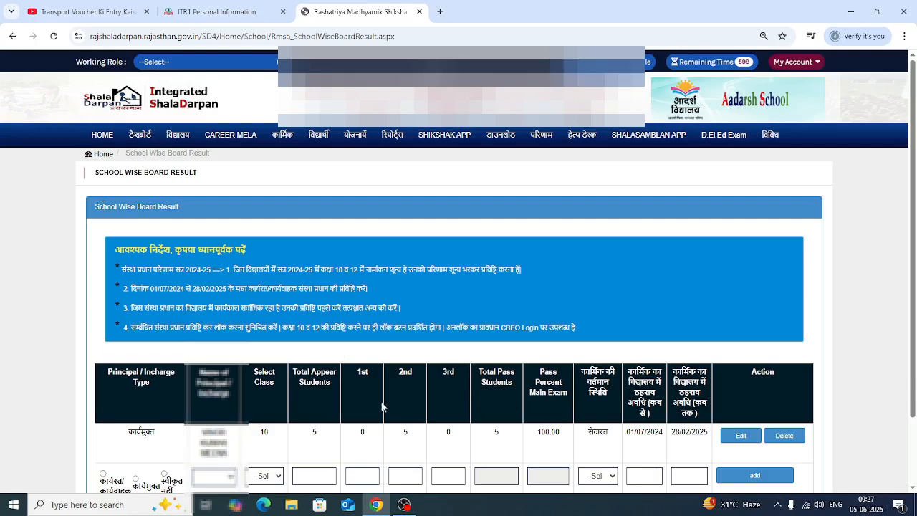
# Set the new row's principal type to कार्यरत/कार्यवाहक and view the available principal names and classes
pyautogui.scroll(-2, 422, 399)
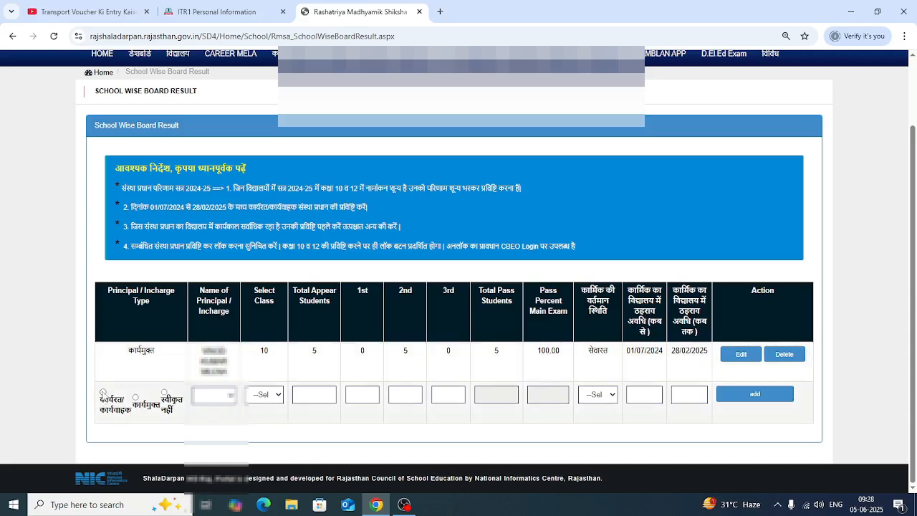
pyautogui.click(102, 393)
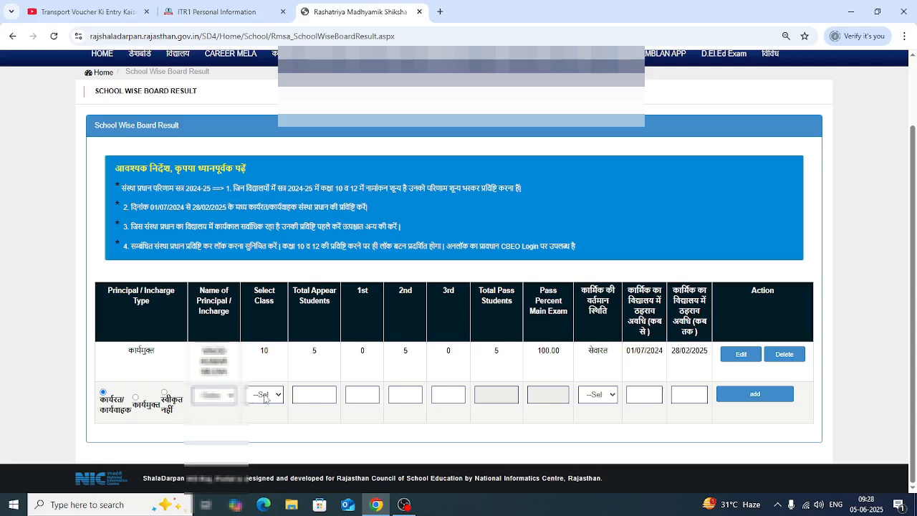
pyautogui.click(233, 396)
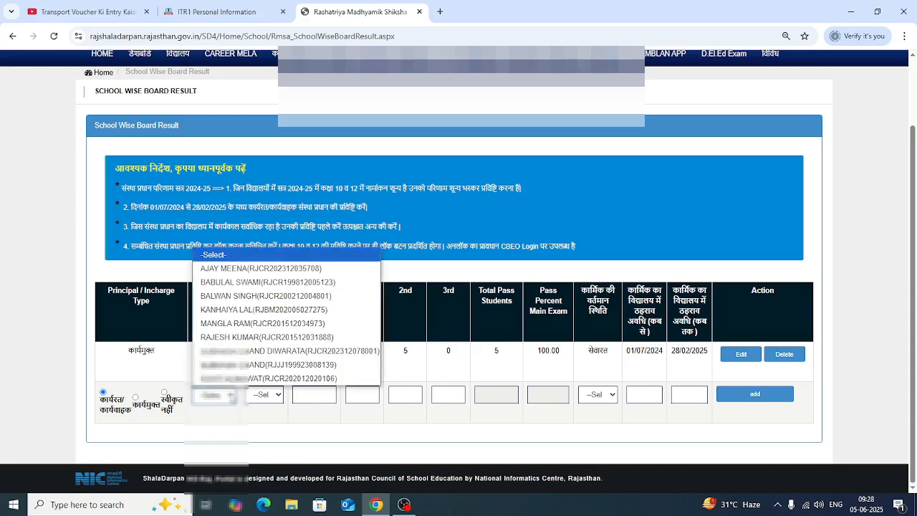
pyautogui.click(232, 396)
pyautogui.click(278, 395)
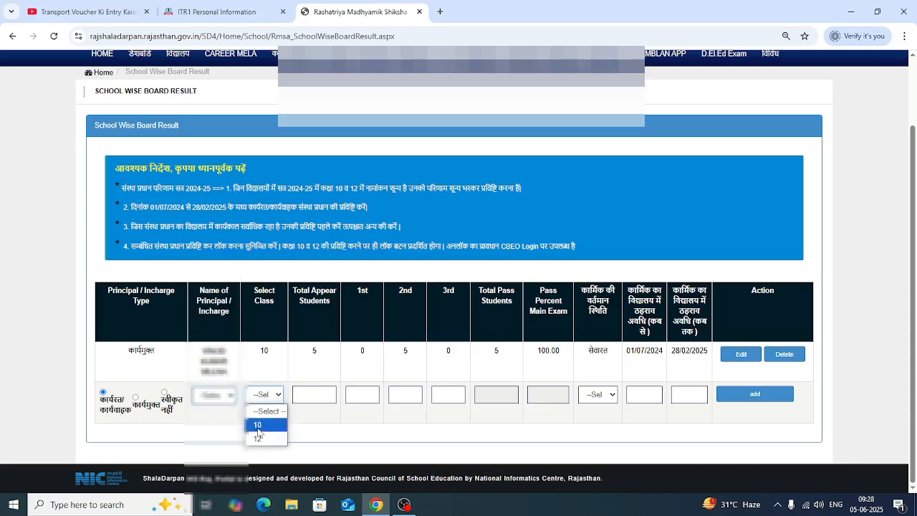
pyautogui.click(324, 435)
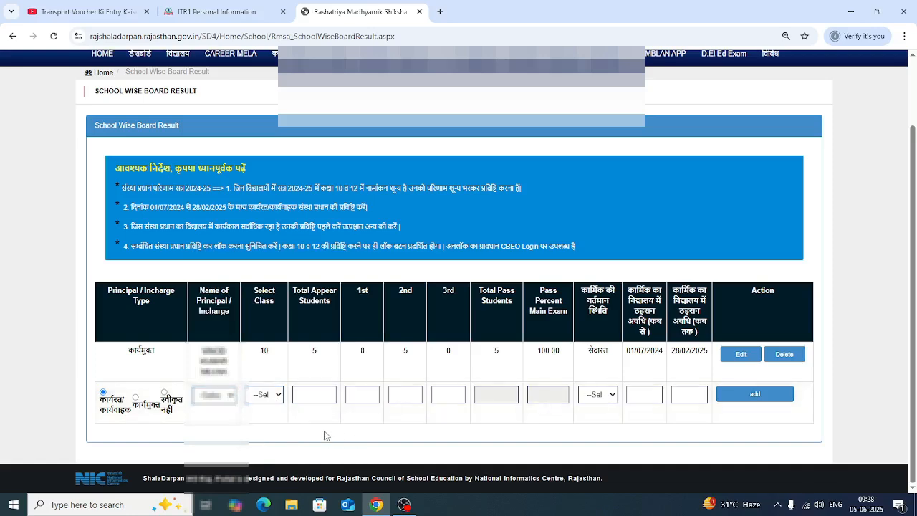